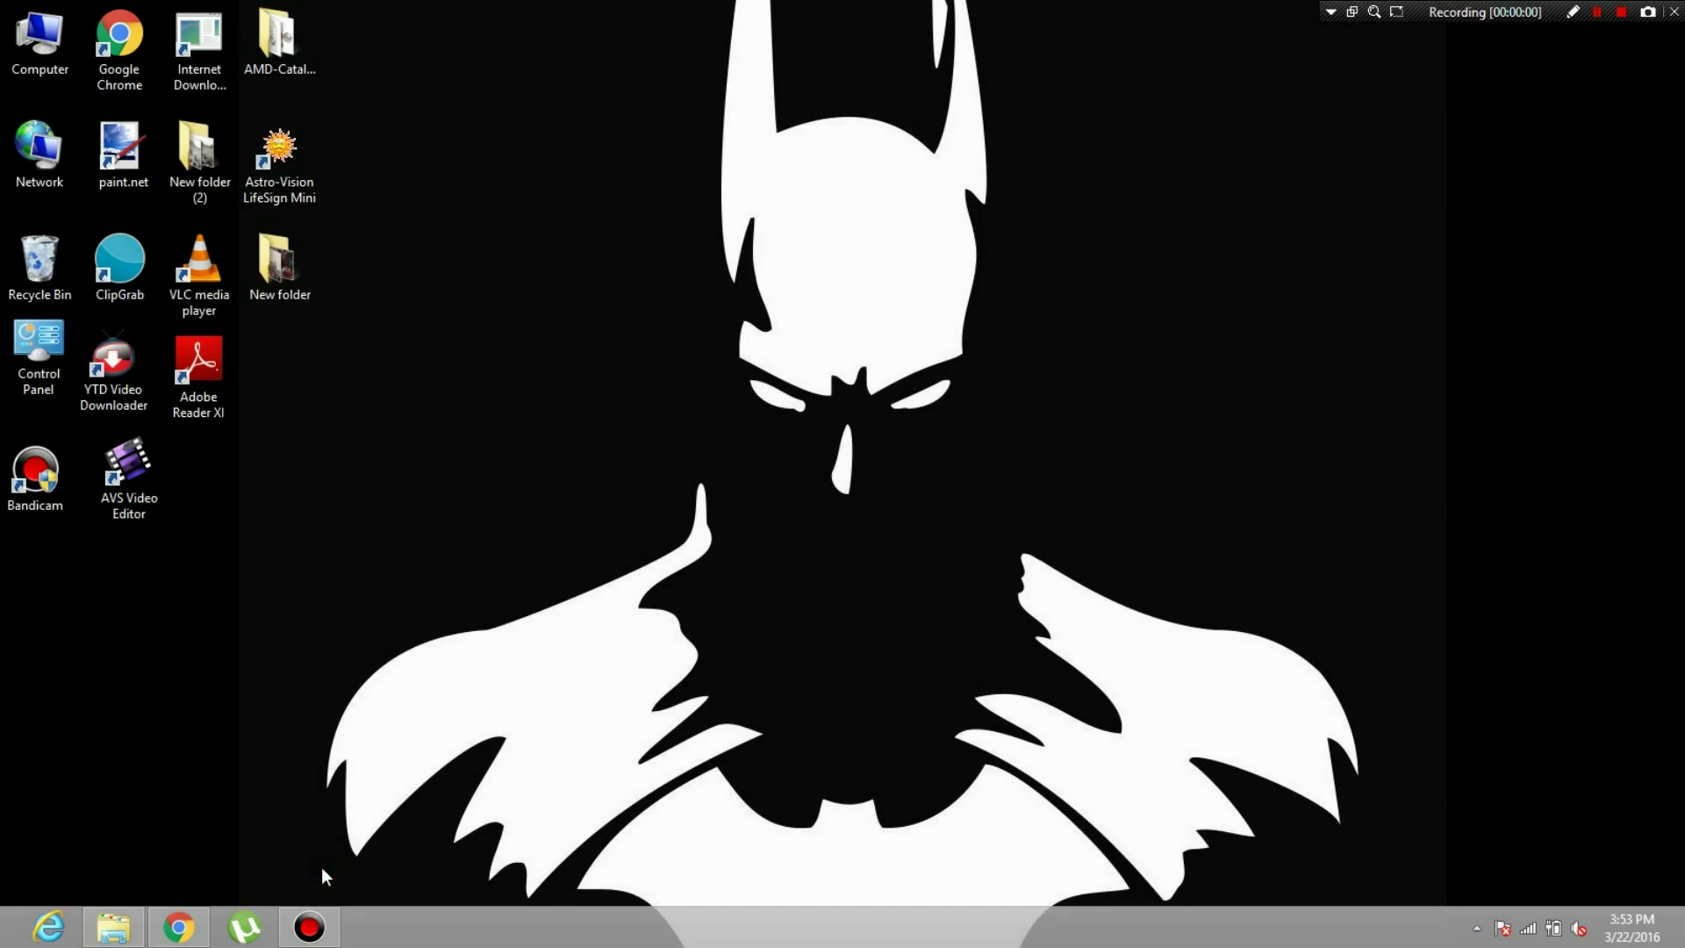
Restore the browser showing the WhatsApp Messenger Google Play store page.
left_click(181, 929)
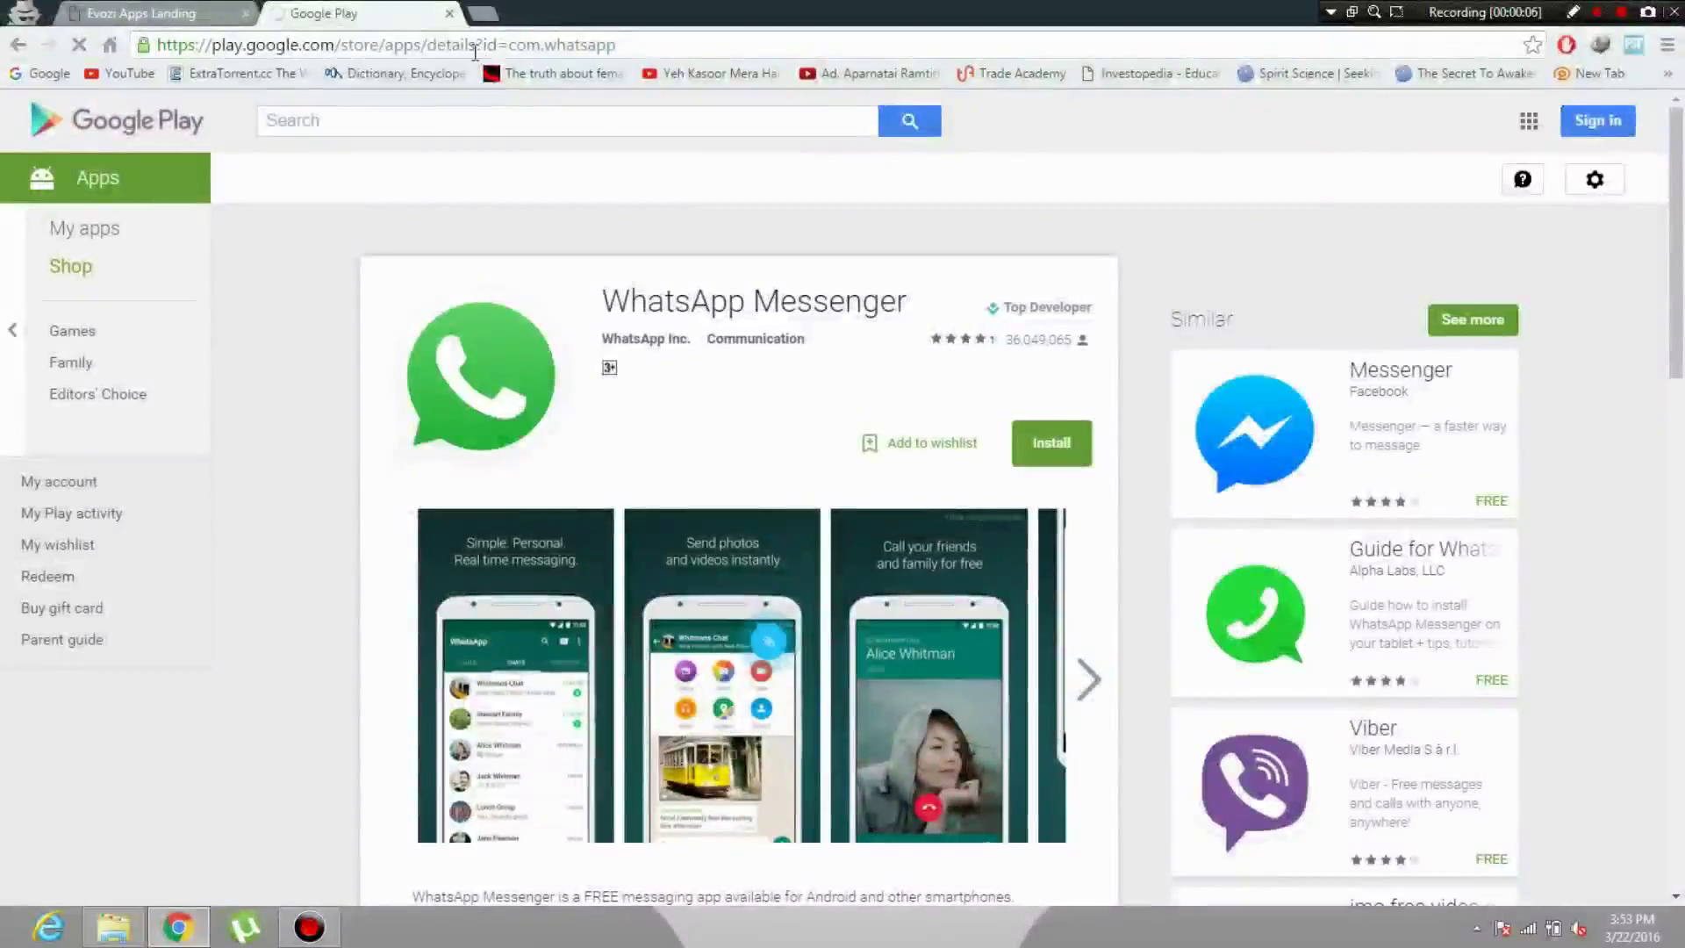
left_click(445, 121)
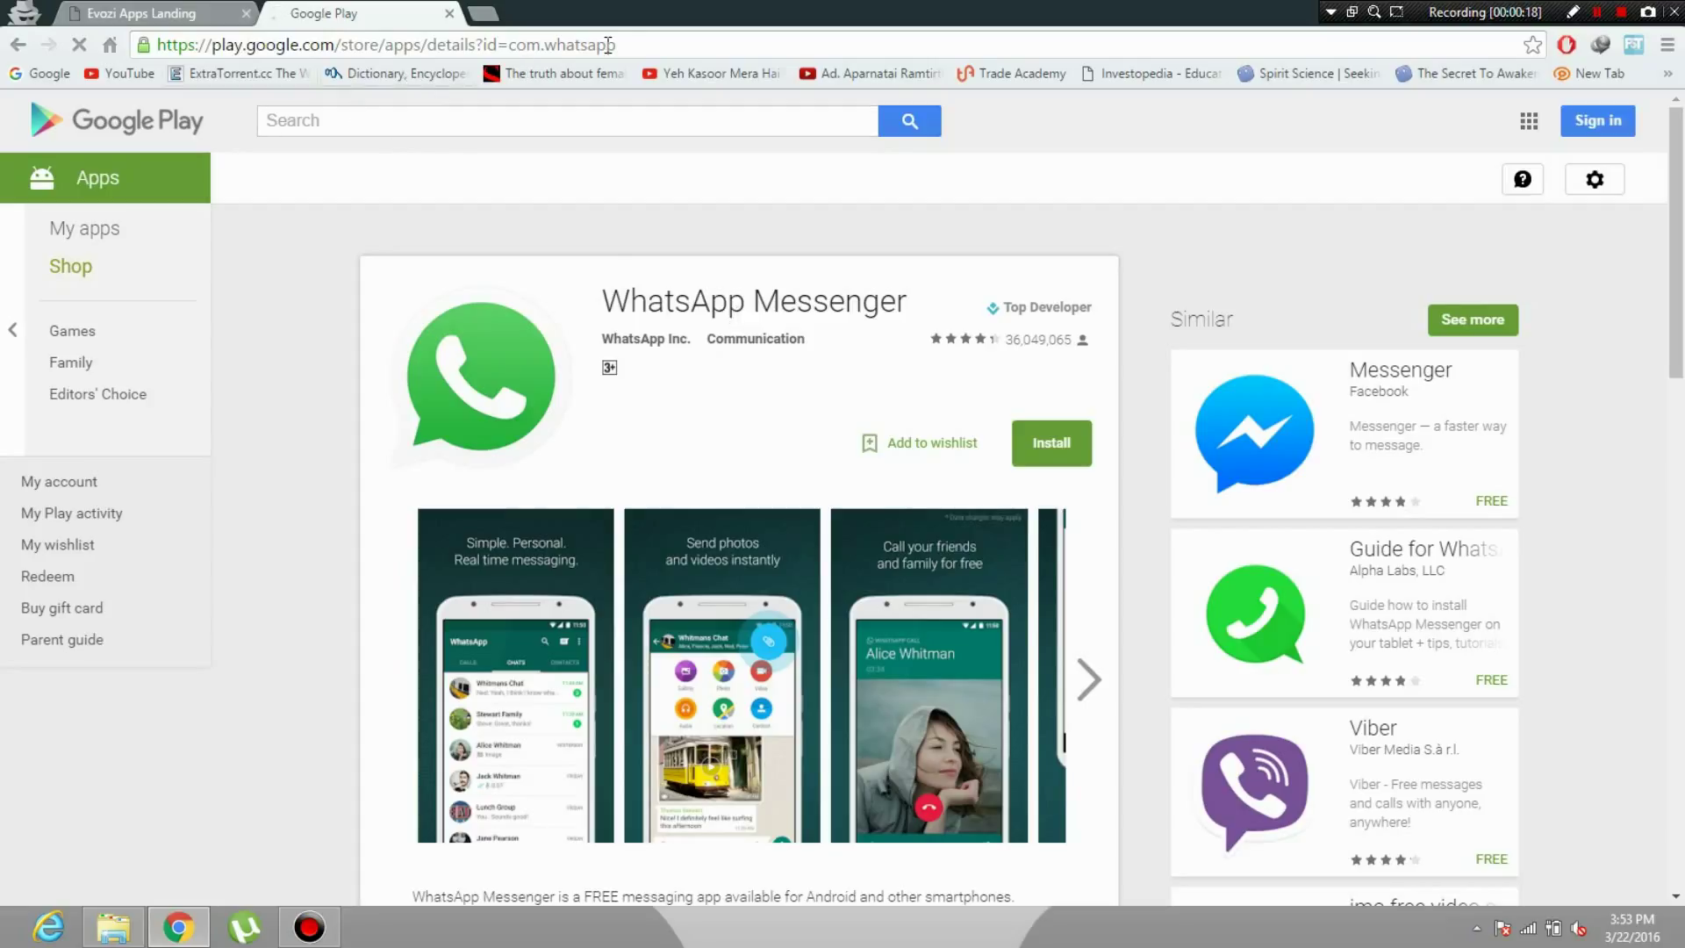
From the Evozi apps landing page, visit the APK Downloader page.
left_click(145, 13)
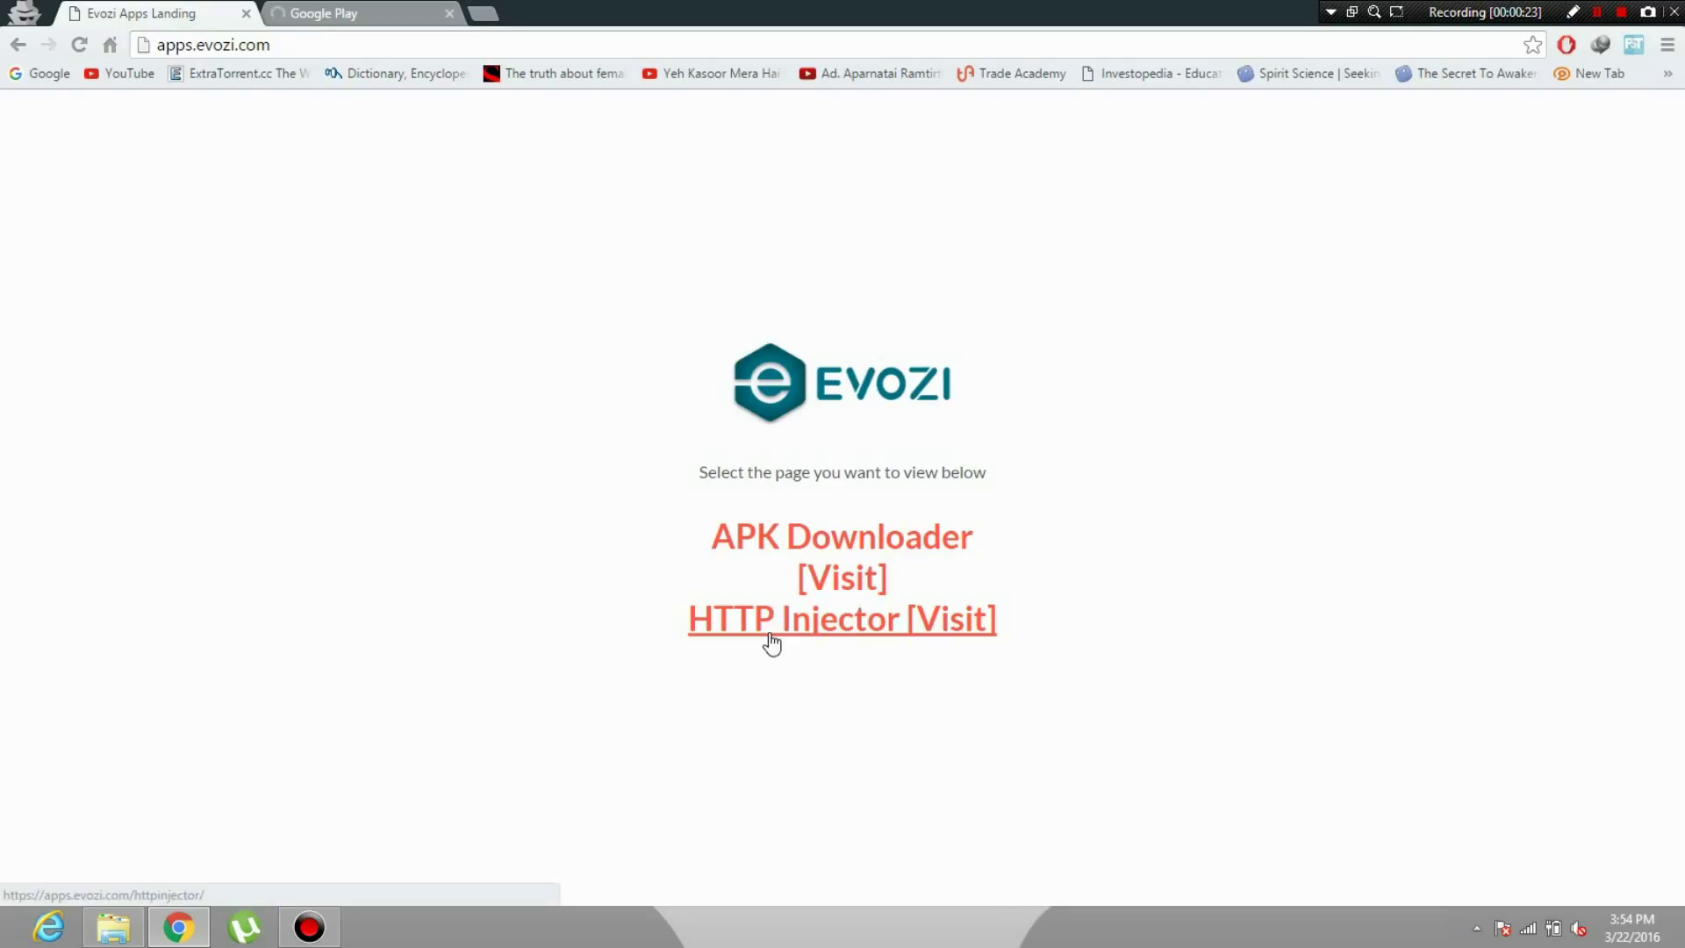
left_click(871, 535)
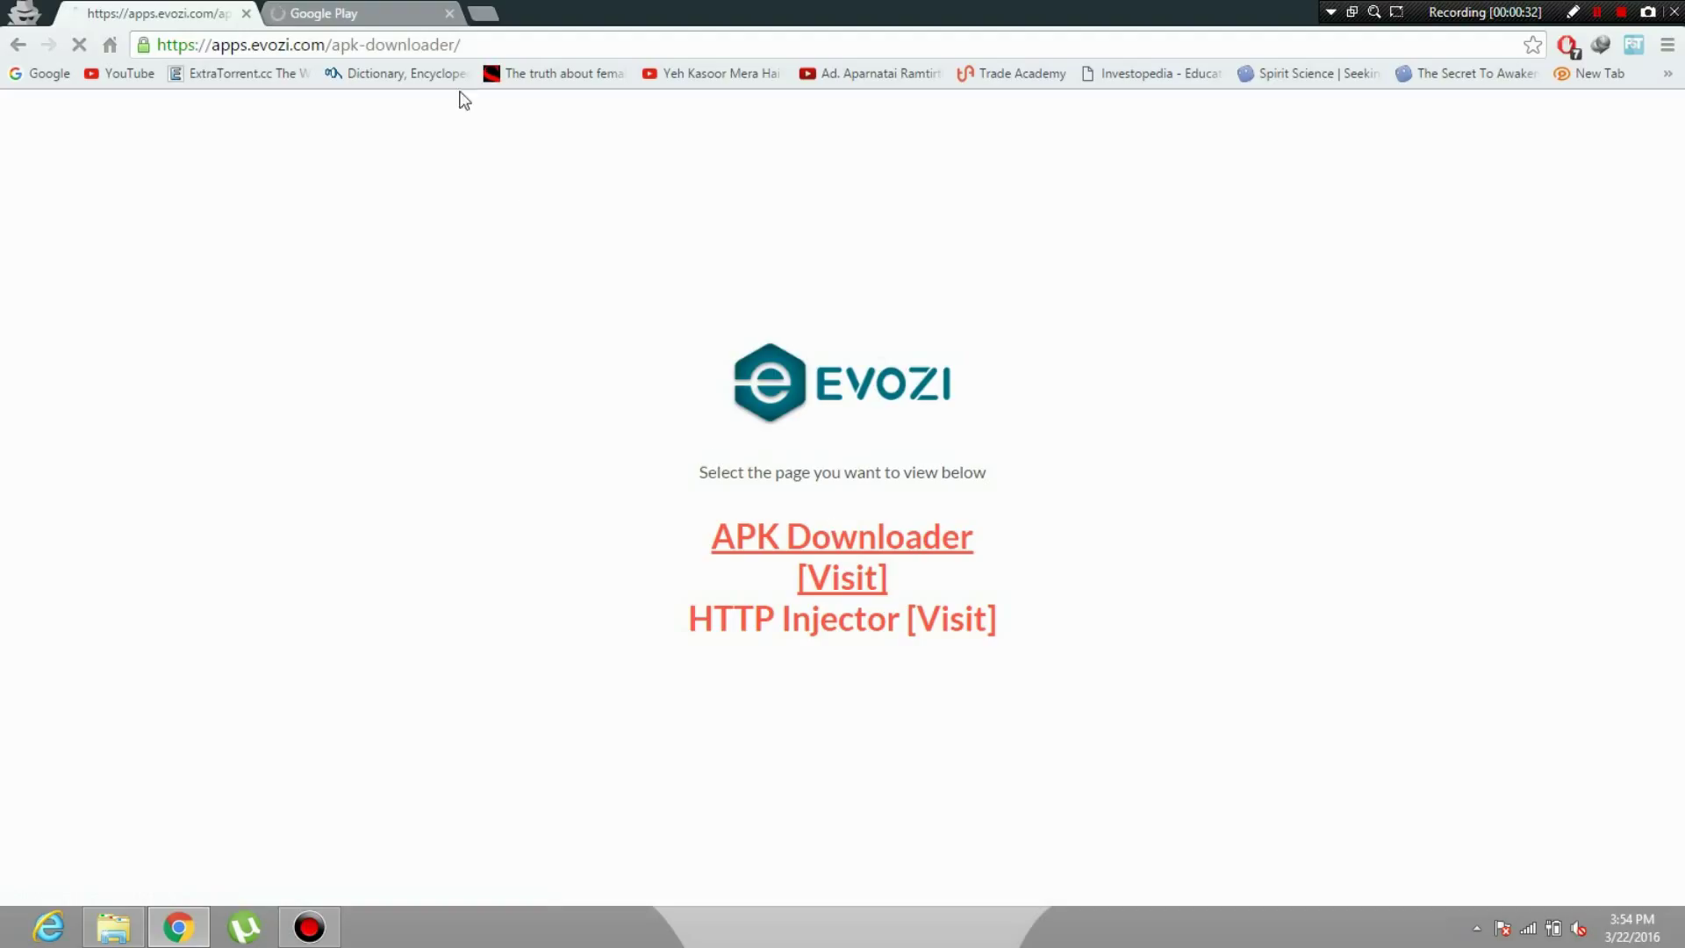
Copy the WhatsApp Messenger store page's full Google Play web address.
left_click(317, 15)
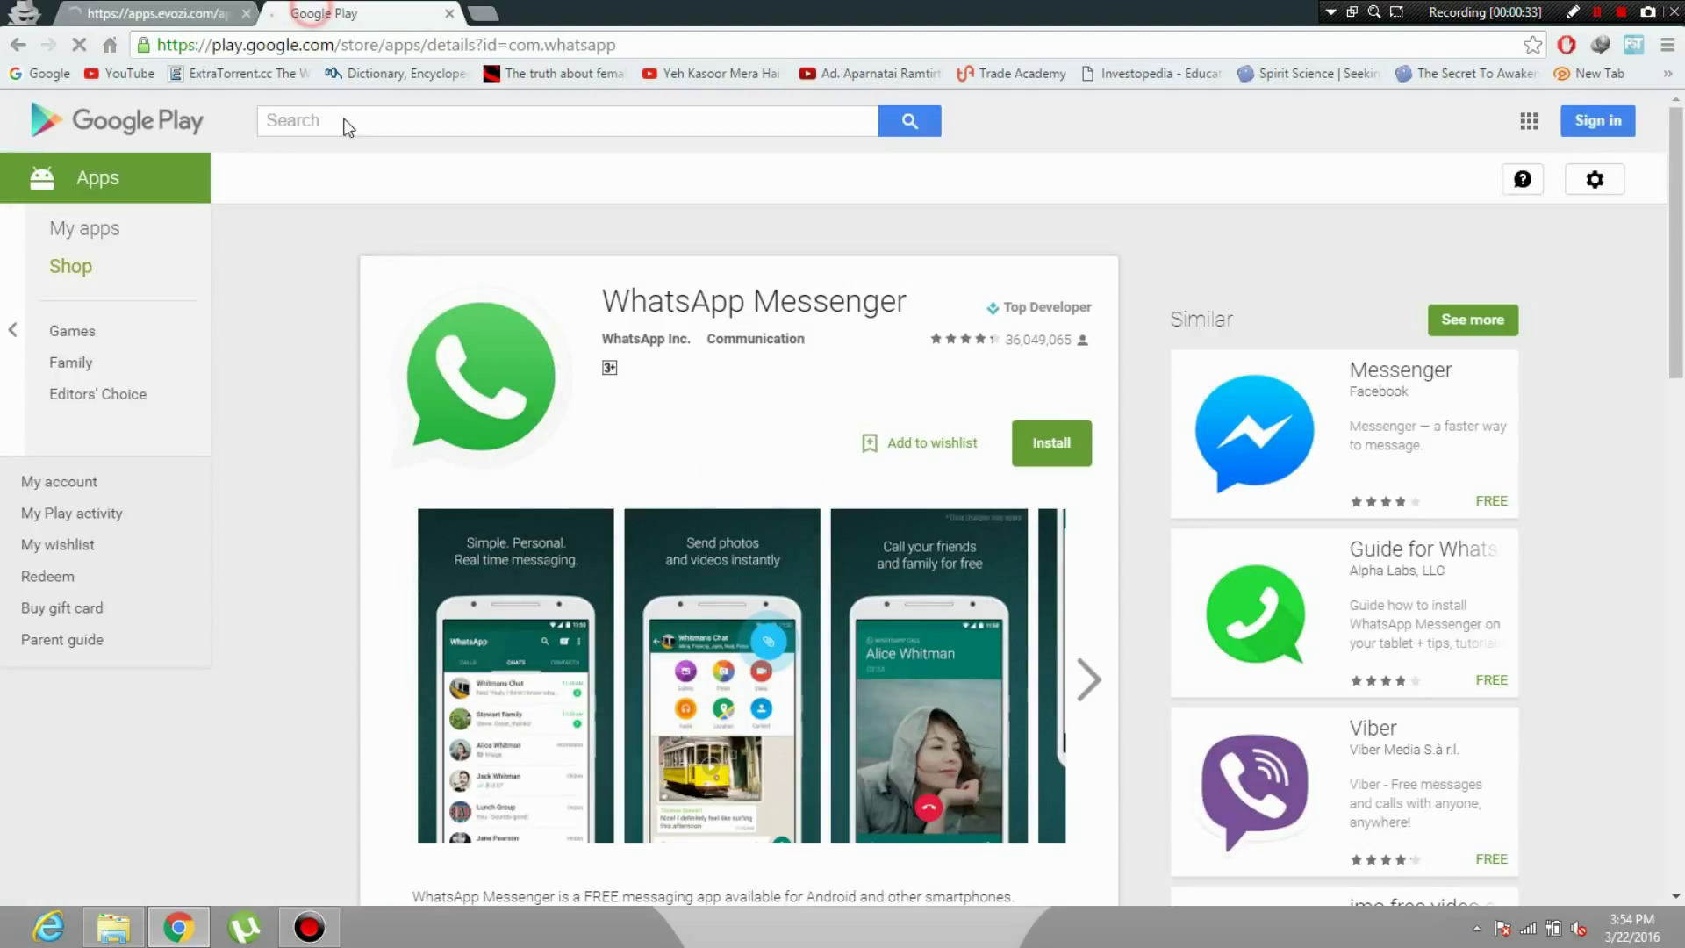
left_click(619, 49)
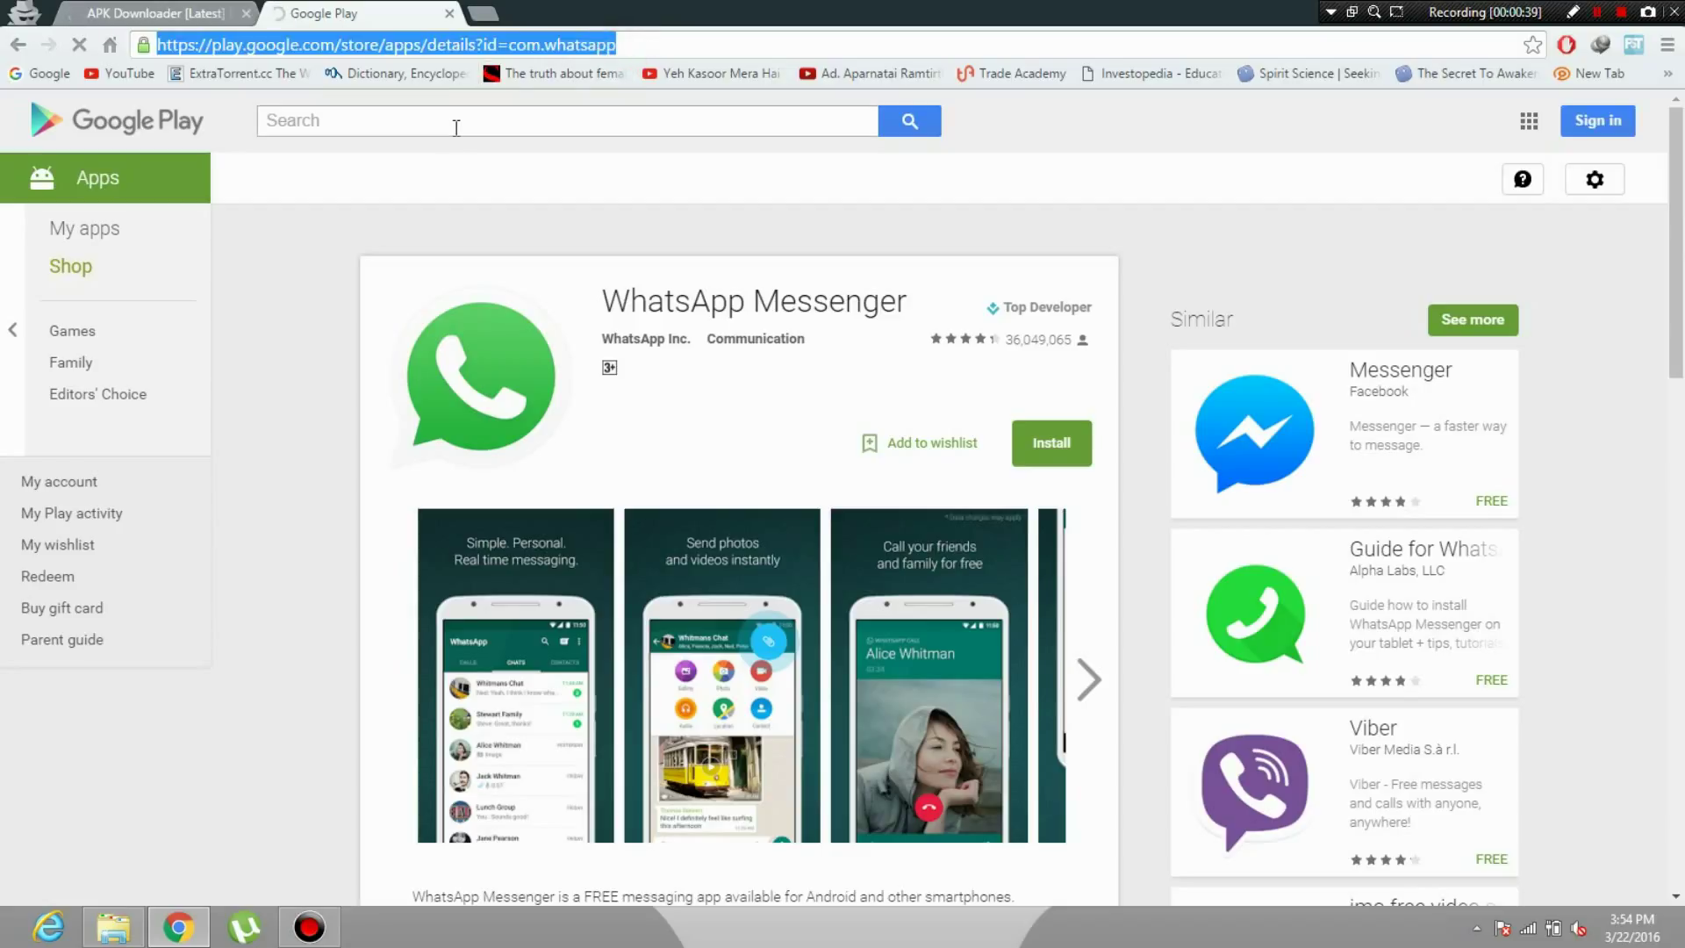
Paste the WhatsApp Google Play URL into APK Downloader and generate its download link.
left_click(155, 13)
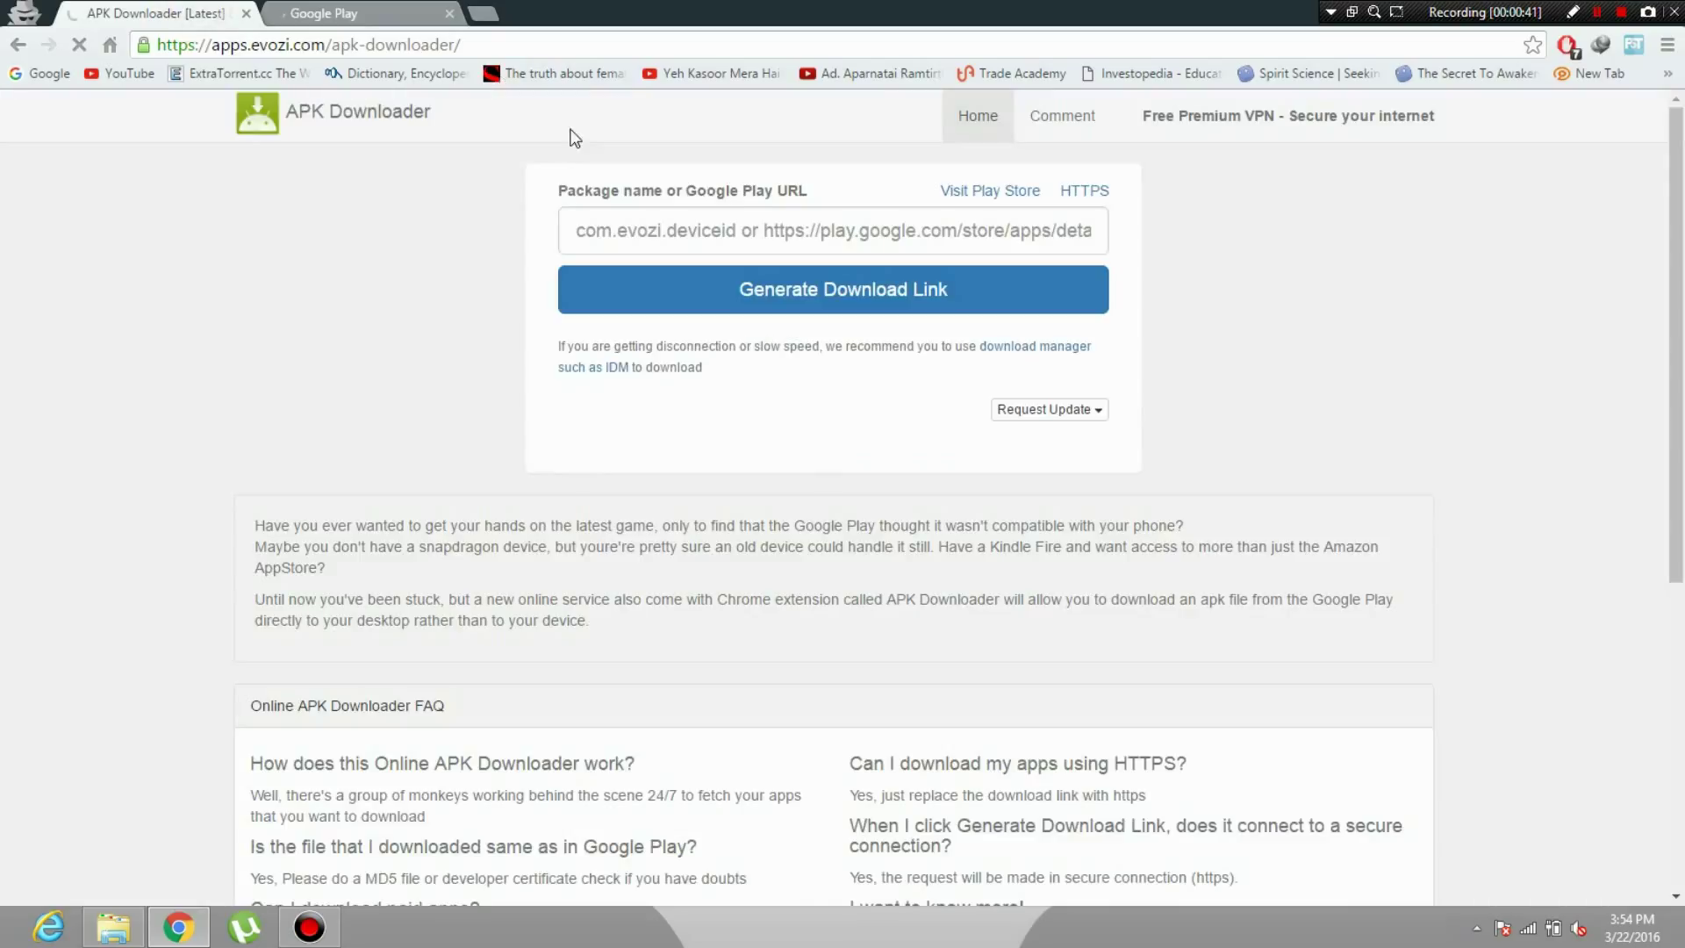
left_click(725, 238)
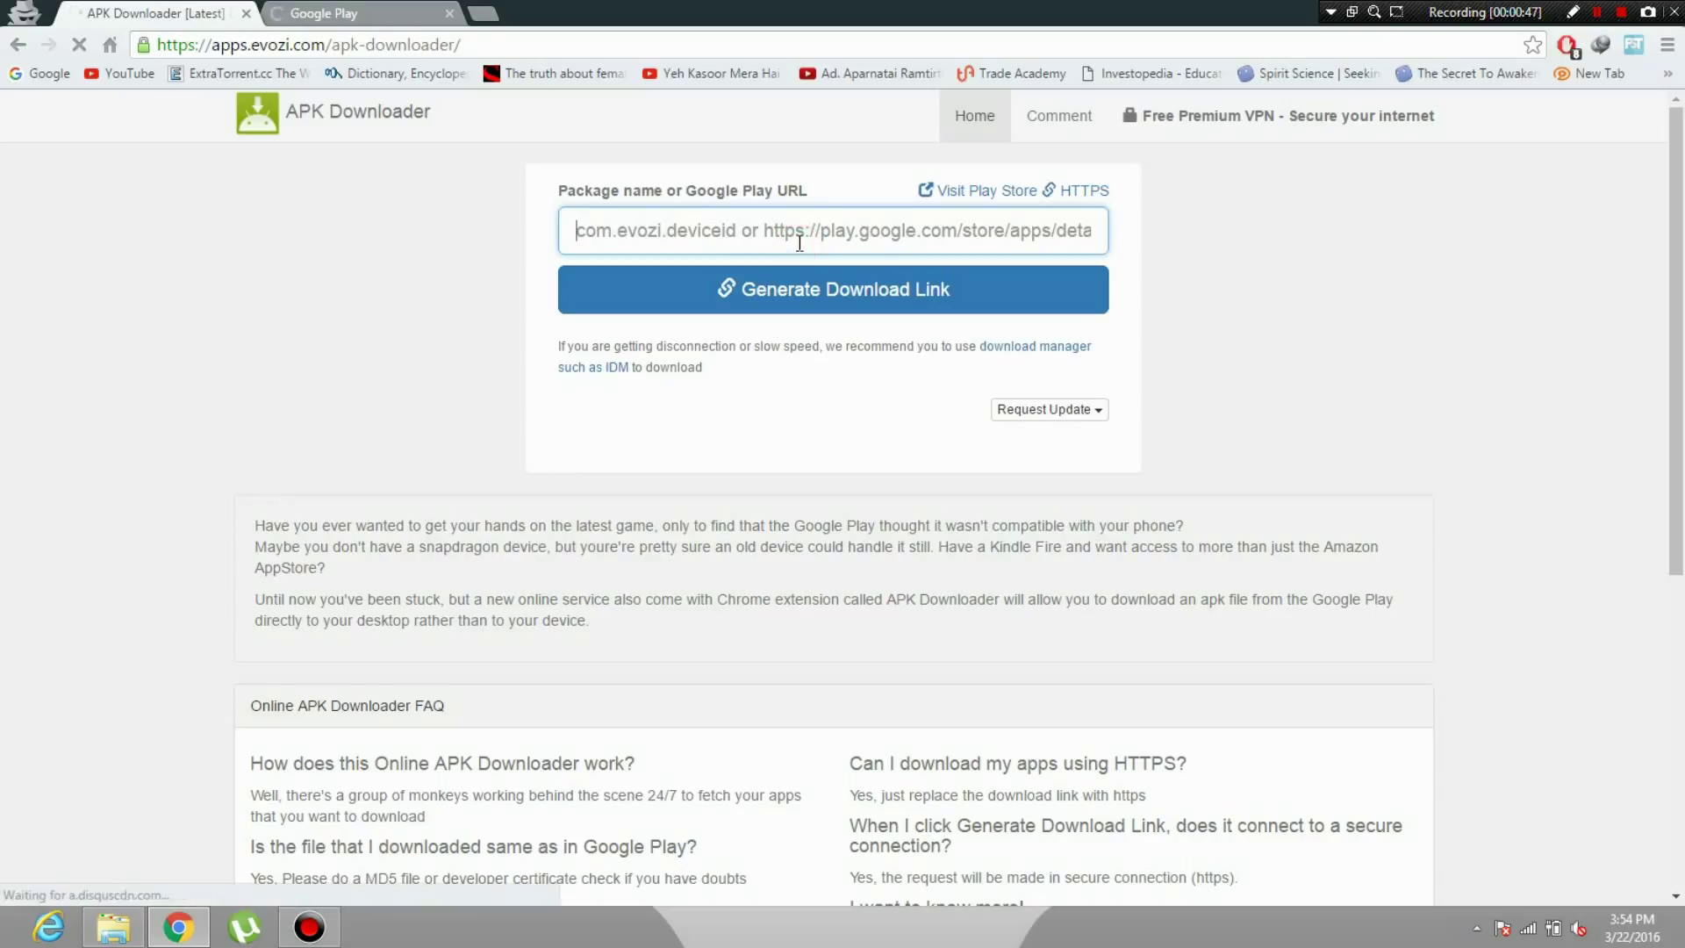
type("https://play.google.com/store/apps/details?id=com.whatsapp")
left_click(830, 293)
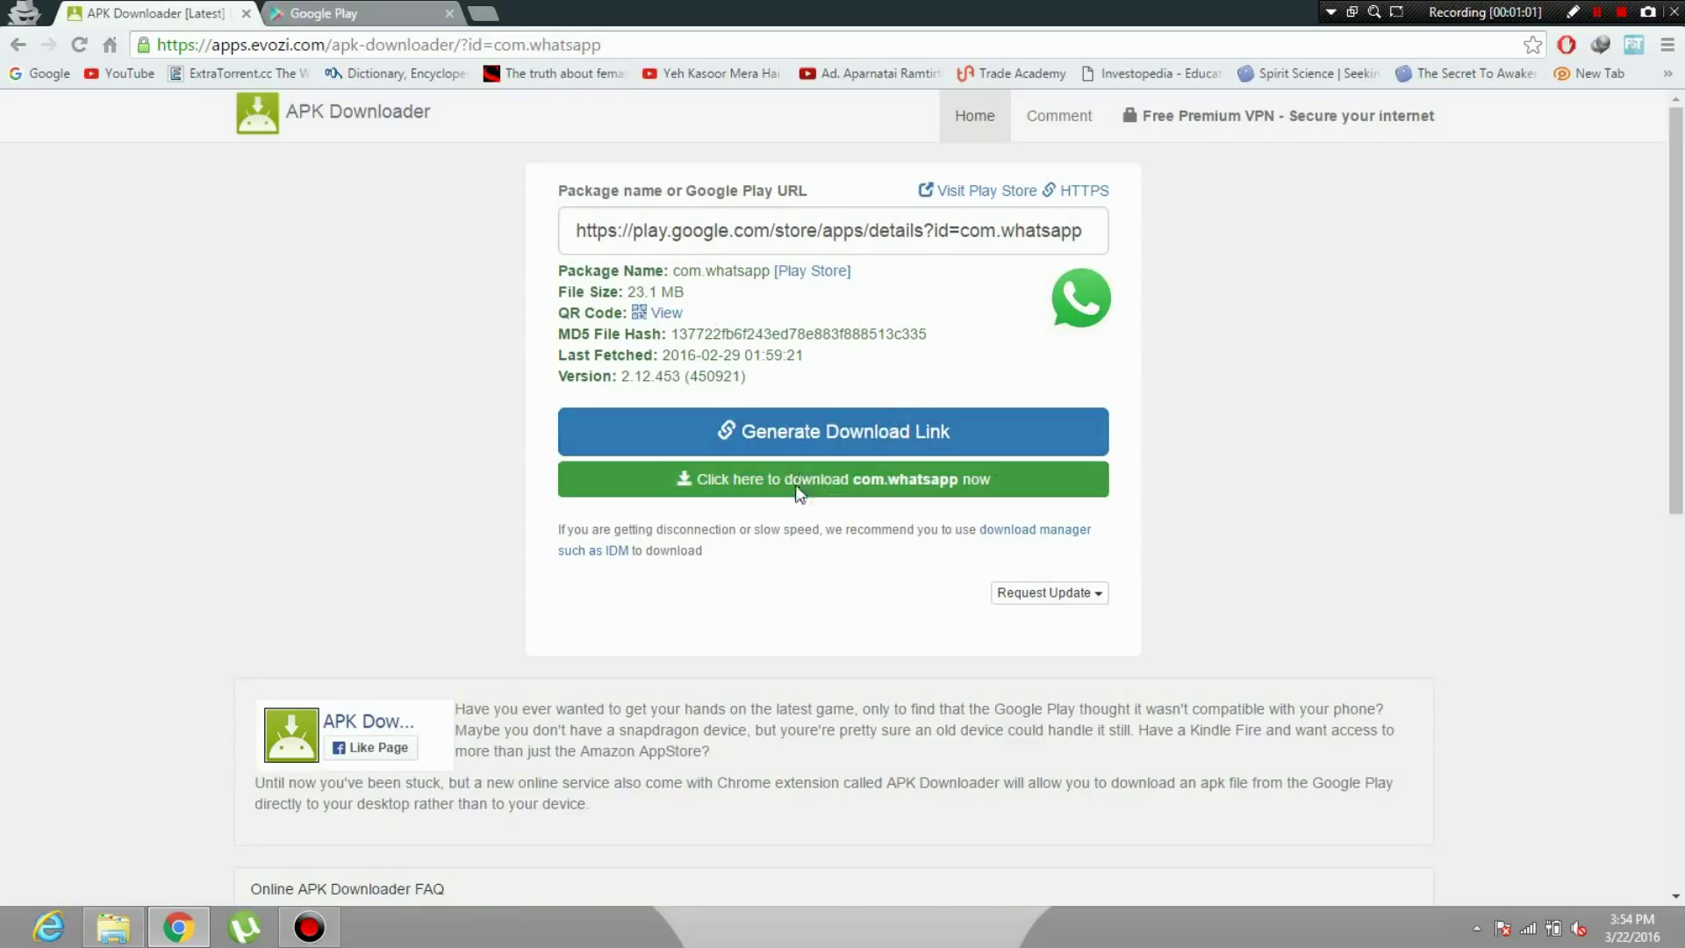
Start downloading the com.whatsapp.apk file via the green download button.
left_click(930, 485)
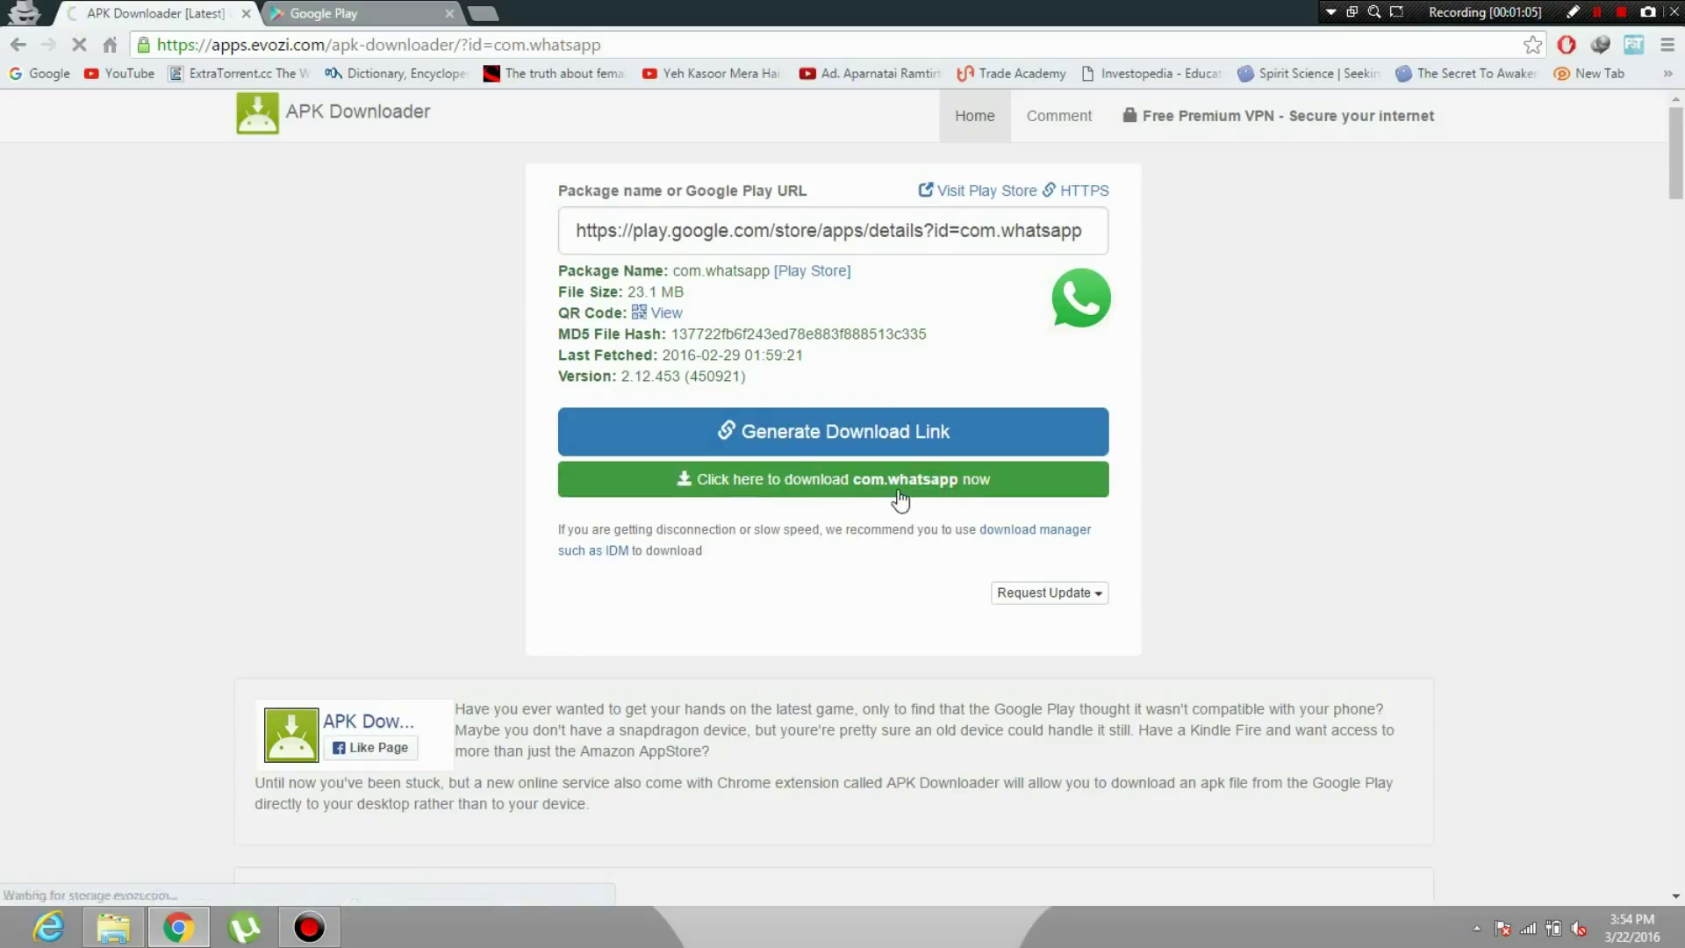